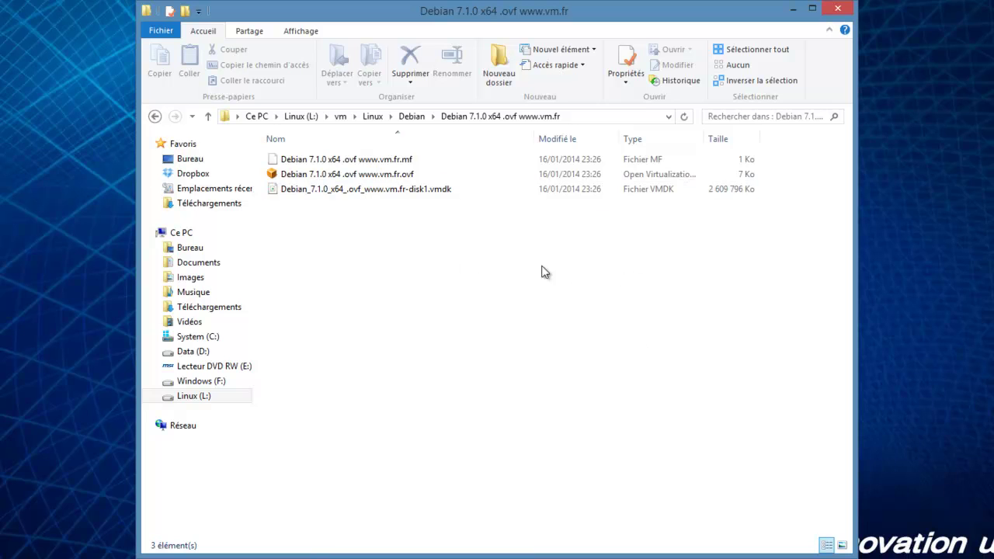
pyautogui.moveTo(583, 326); pyautogui.dragTo(337, 147)
pyautogui.click(422, 190)
pyautogui.click(381, 174)
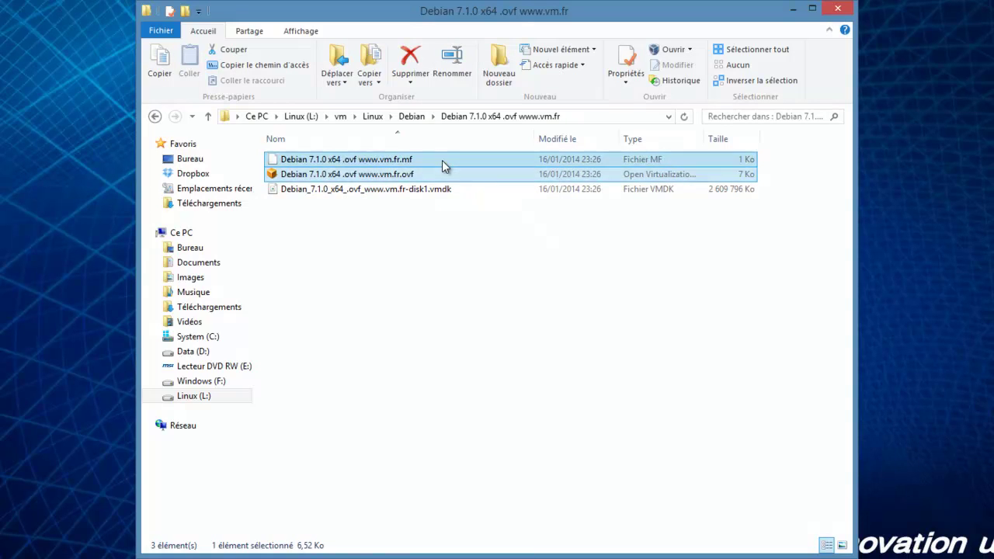
pyautogui.click(481, 188)
pyautogui.moveTo(628, 301); pyautogui.dragTo(319, 148)
pyautogui.click(435, 233)
pyautogui.click(409, 177)
pyautogui.click(598, 290)
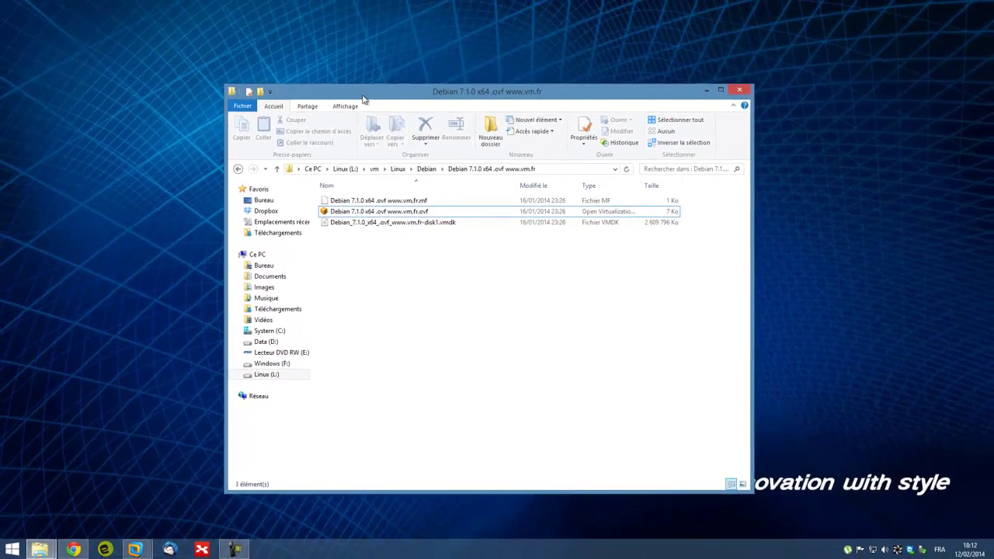
# Move the Debian folder window off this desktop and launch VMware Workstation
pyautogui.moveTo(328, 11); pyautogui.dragTo(993, 134)
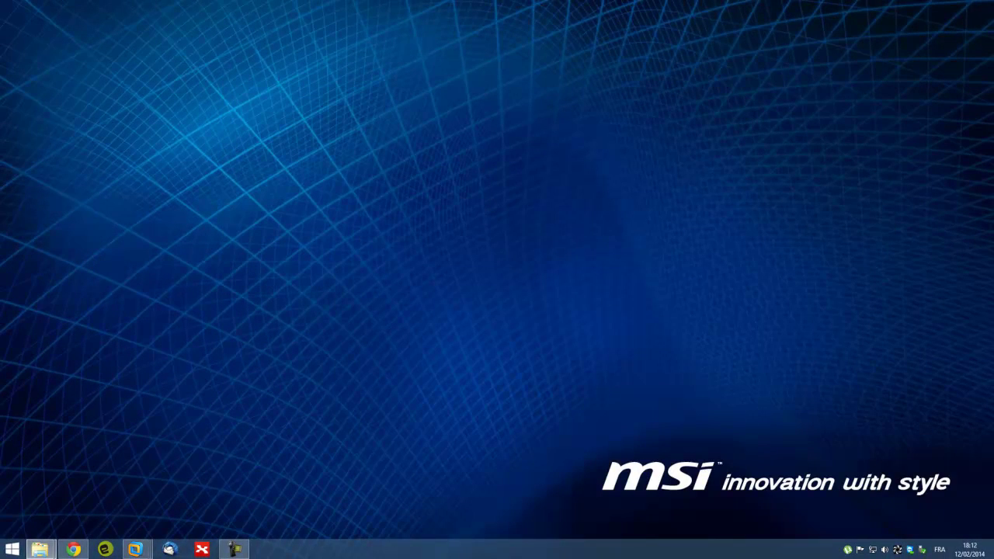
pyautogui.click(12, 549)
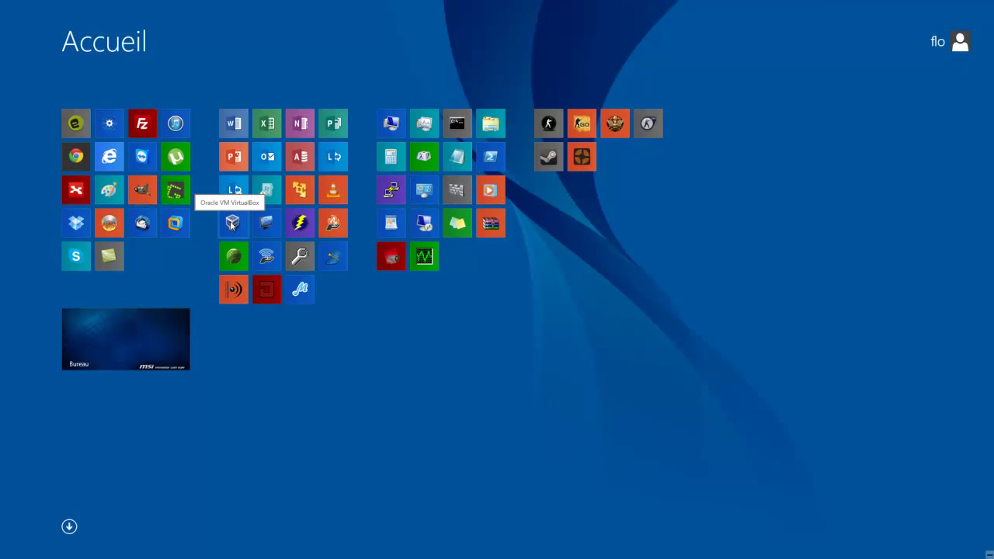
pyautogui.click(176, 224)
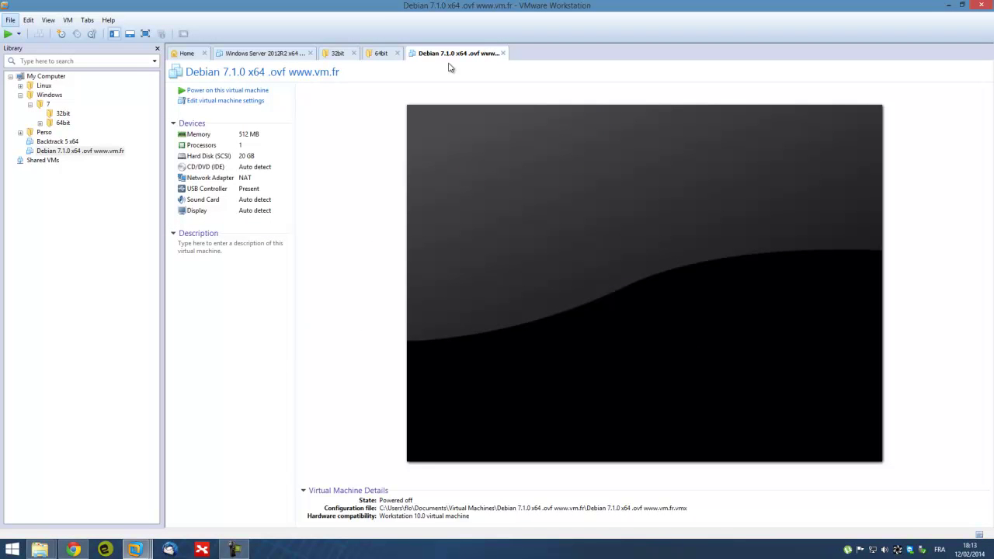
# Close the open Debian 7.1.0 and Windows Server 2012R2 virtual machine tabs
pyautogui.click(500, 53)
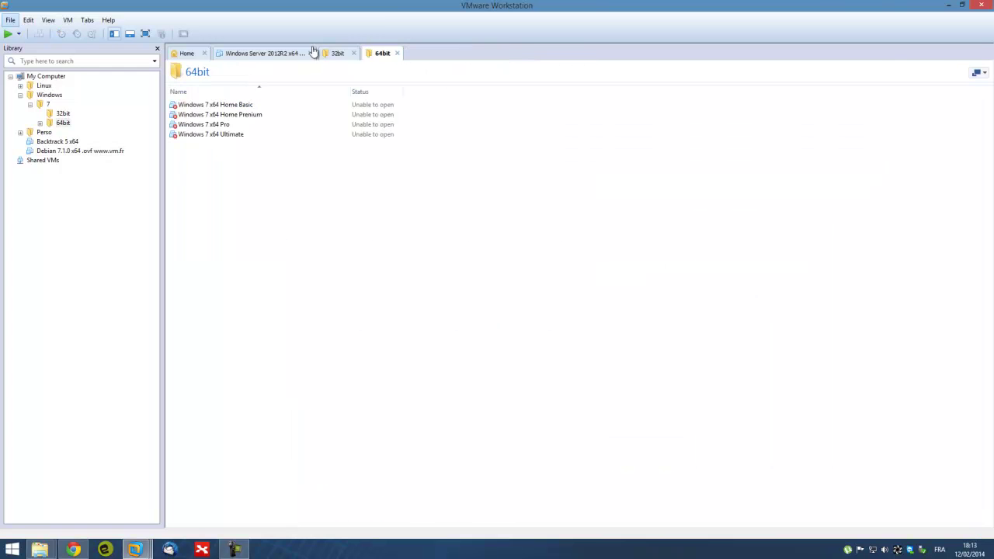
pyautogui.click(310, 53)
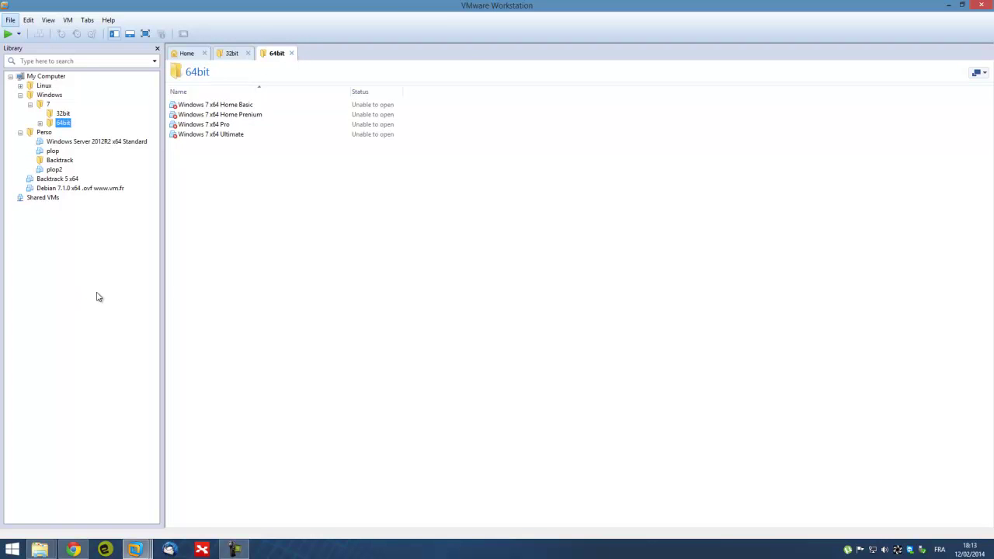
pyautogui.moveTo(311, 227); pyautogui.dragTo(990, 247)
pyautogui.click(353, 189)
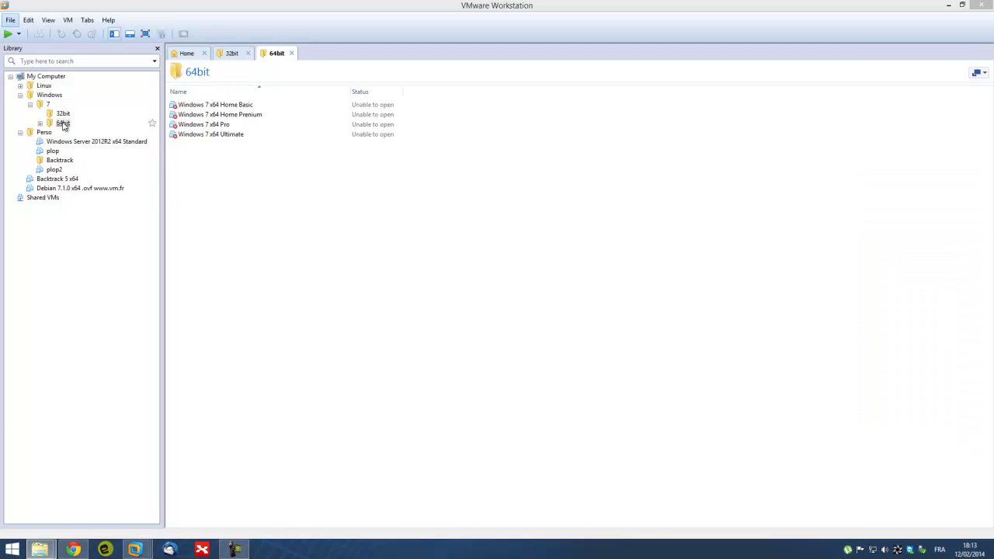
pyautogui.click(12, 21)
pyautogui.moveTo(29, 19)
pyautogui.click(31, 52)
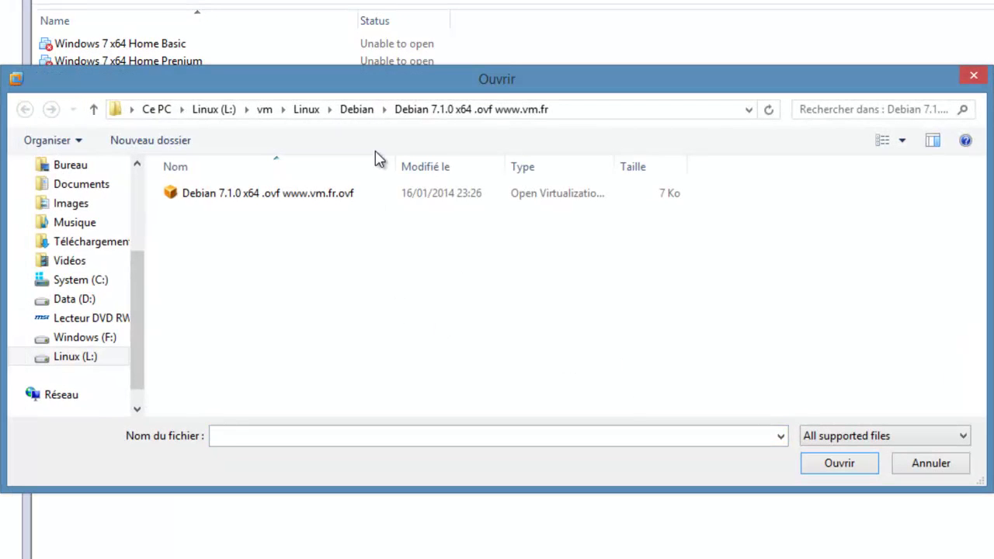
pyautogui.click(379, 190)
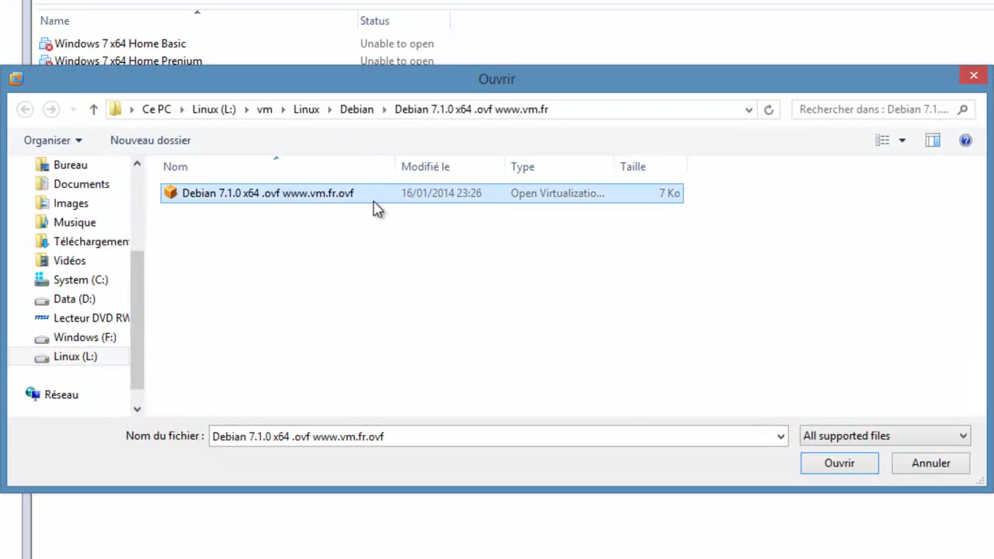
# Look through the recent file names and set the file type filter to All files
pyautogui.click(614, 438)
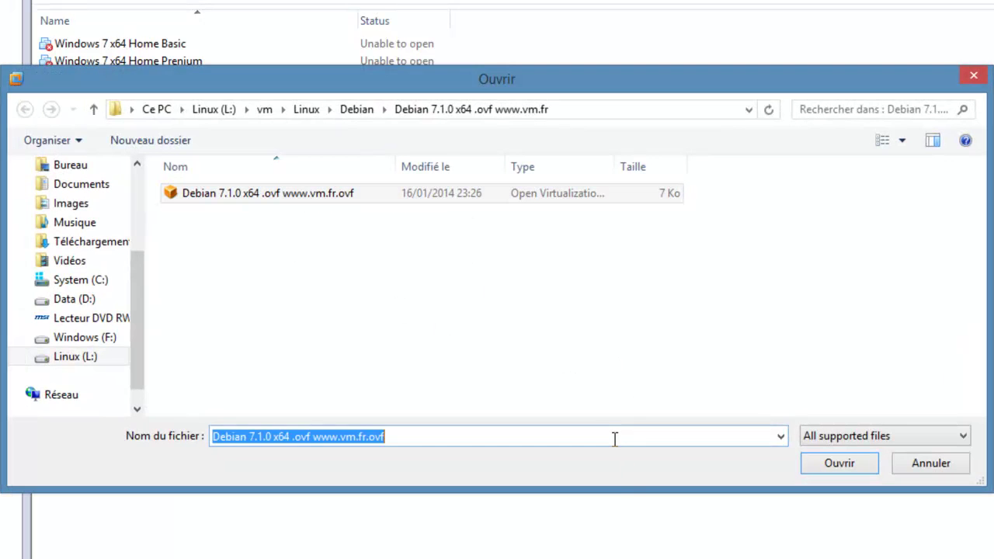
pyautogui.click(779, 436)
pyautogui.scroll(-1, 780, 465)
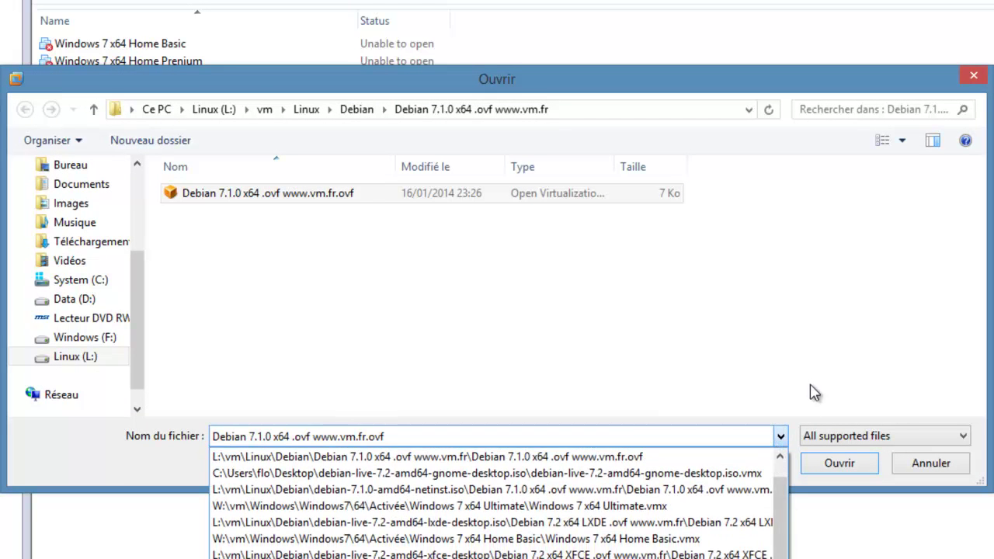
pyautogui.click(900, 436)
pyautogui.click(876, 524)
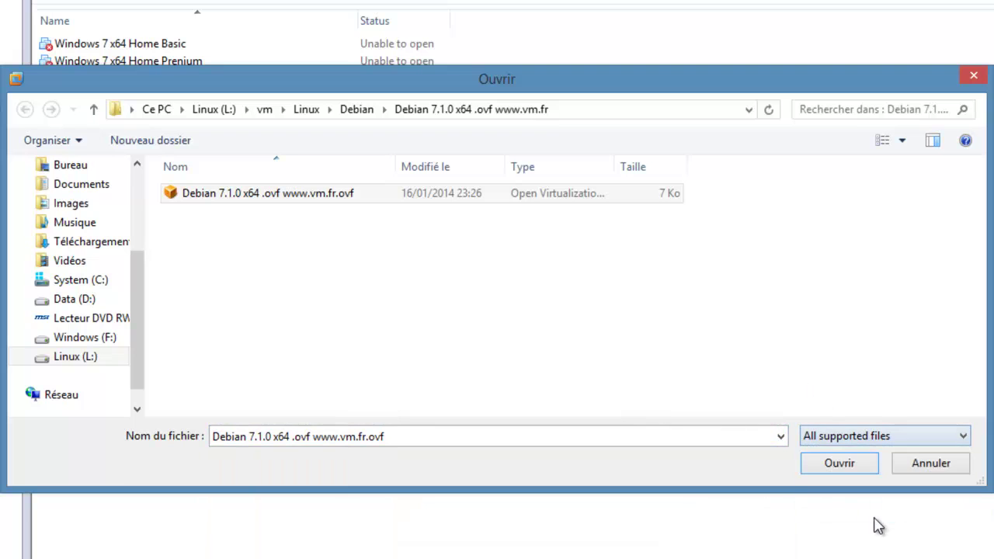
pyautogui.click(873, 439)
pyautogui.click(867, 508)
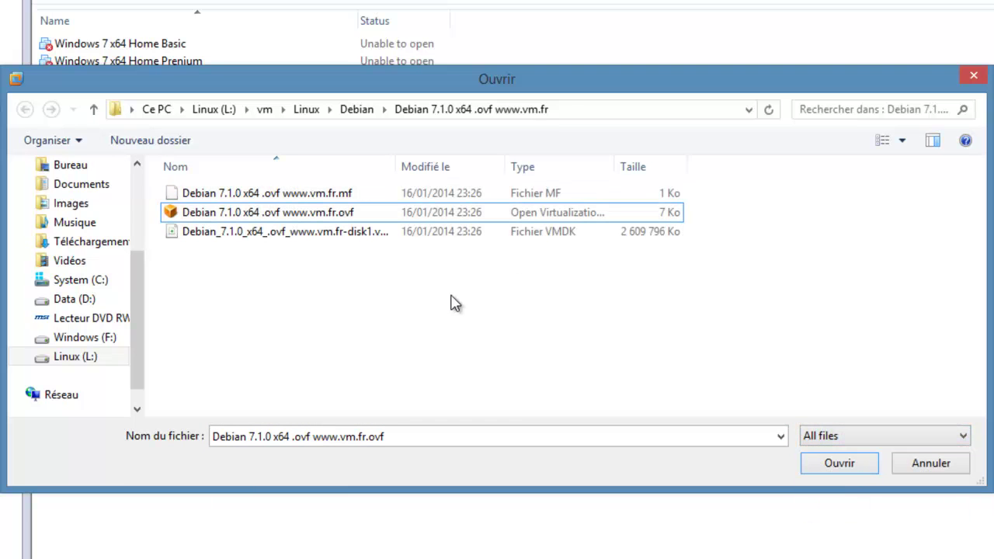
pyautogui.click(407, 221)
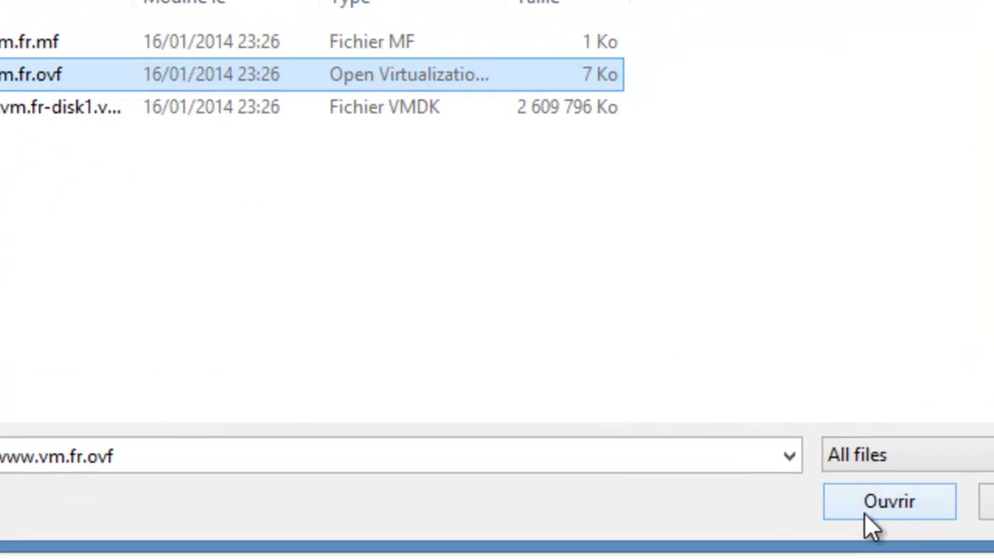
pyautogui.click(839, 470)
pyautogui.click(599, 439)
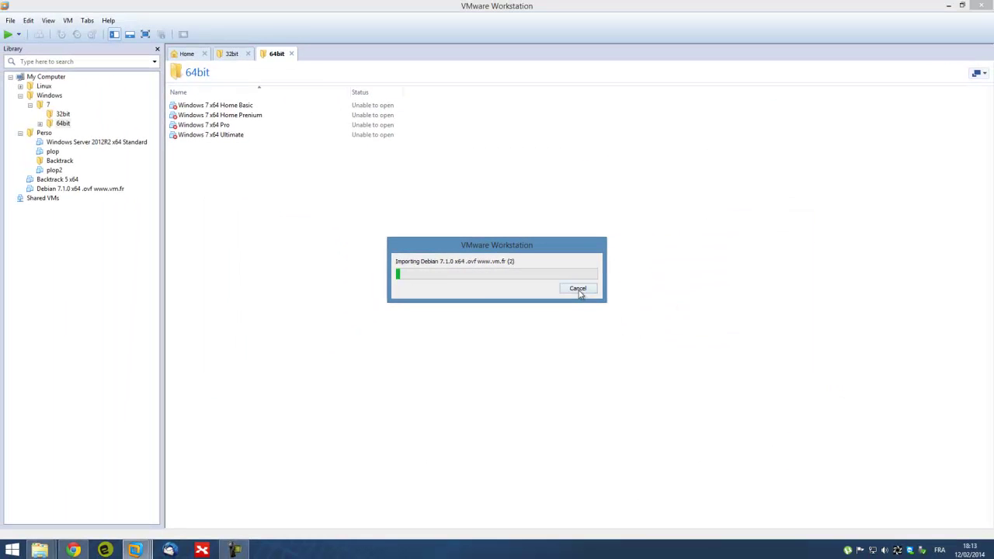
pyautogui.click(579, 289)
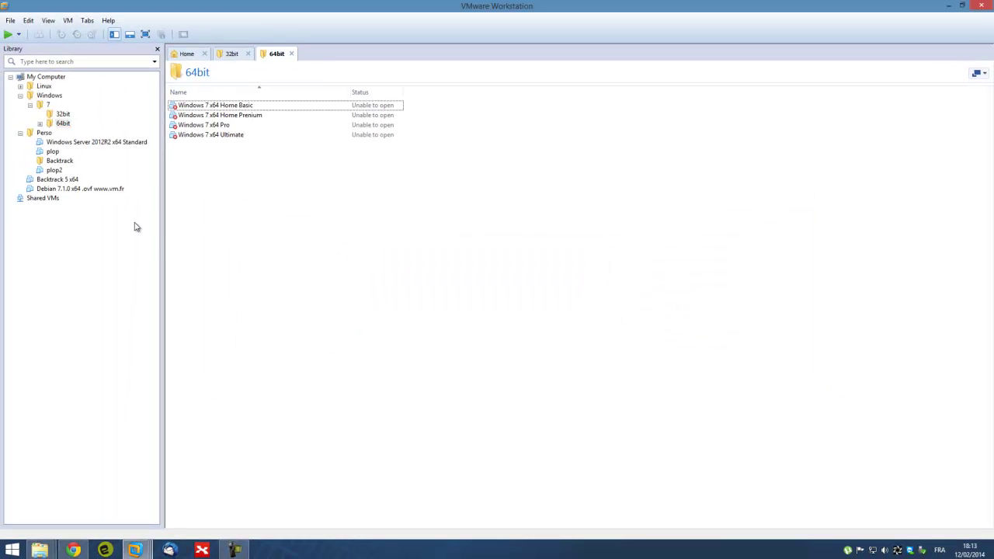
# Open the existing Debian 7.1.0 virtual machine from the library and bring up its memory settings
pyautogui.click(54, 190)
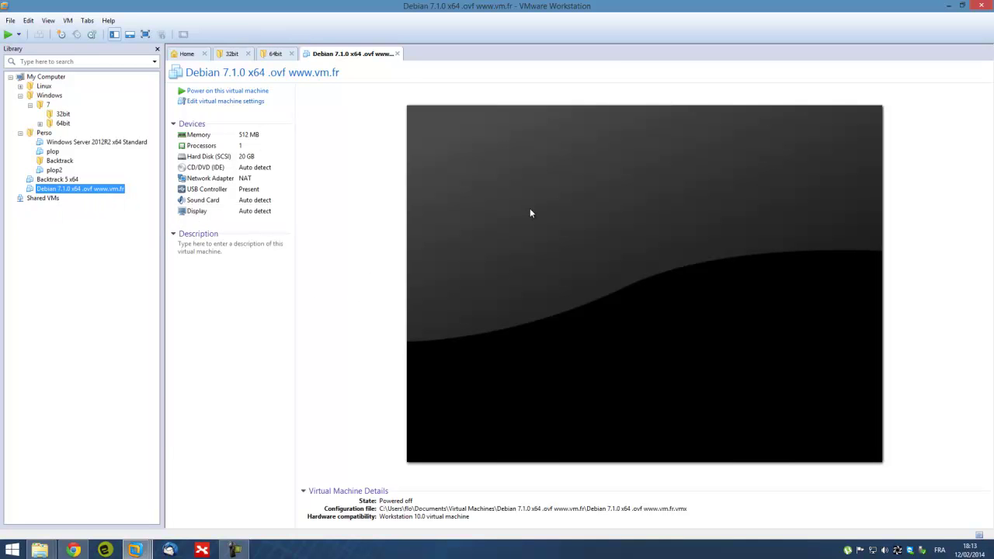
pyautogui.doubleClick(198, 135)
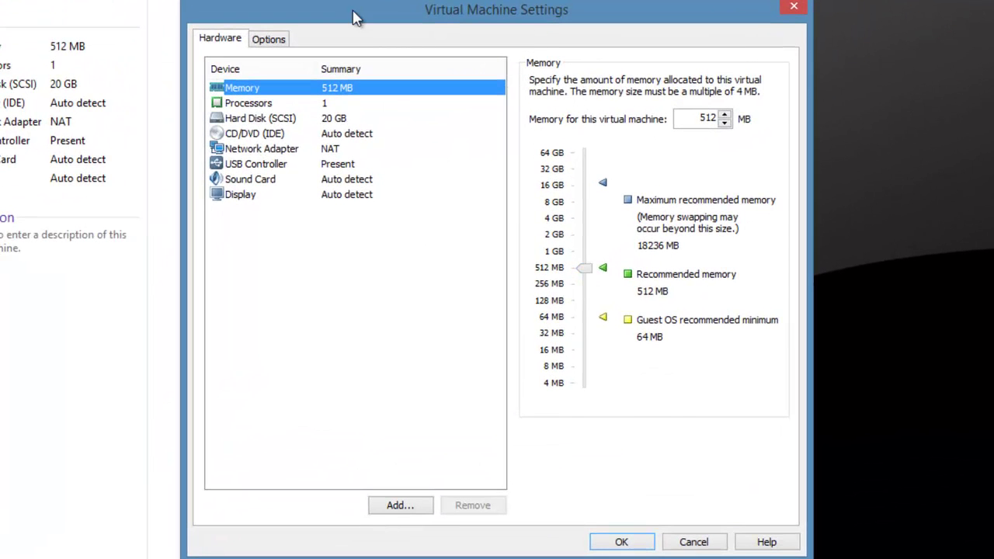
pyautogui.moveTo(353, 17)
pyautogui.mouseDown()
pyautogui.moveTo(380, 39)
pyautogui.moveTo(370, 21)
pyautogui.mouseUp()
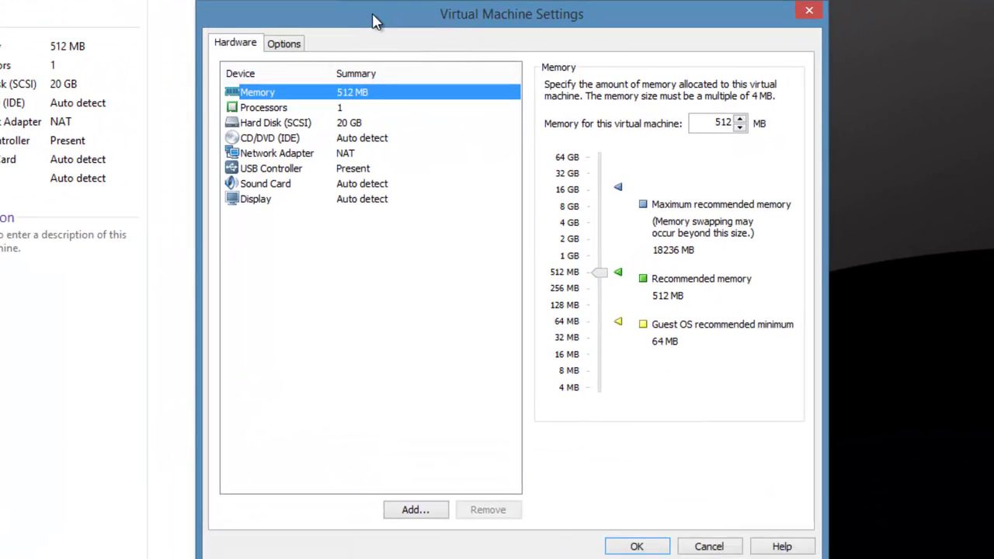
pyautogui.click(808, 14)
pyautogui.doubleClick(76, 48)
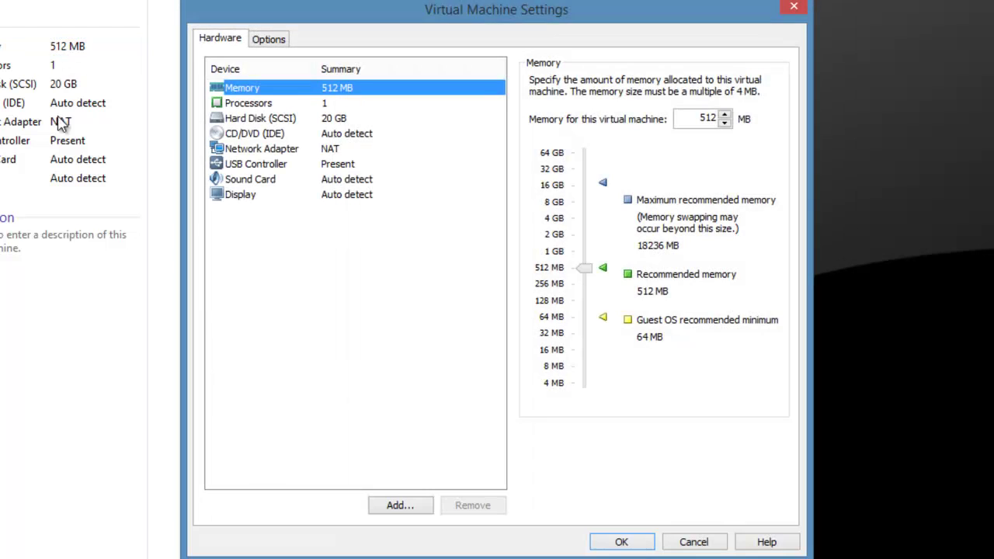
# Try larger memory allocations such as 1 GB and 2 GB for the virtual machine, and return it to 512 MB
pyautogui.moveTo(583, 267); pyautogui.dragTo(583, 252)
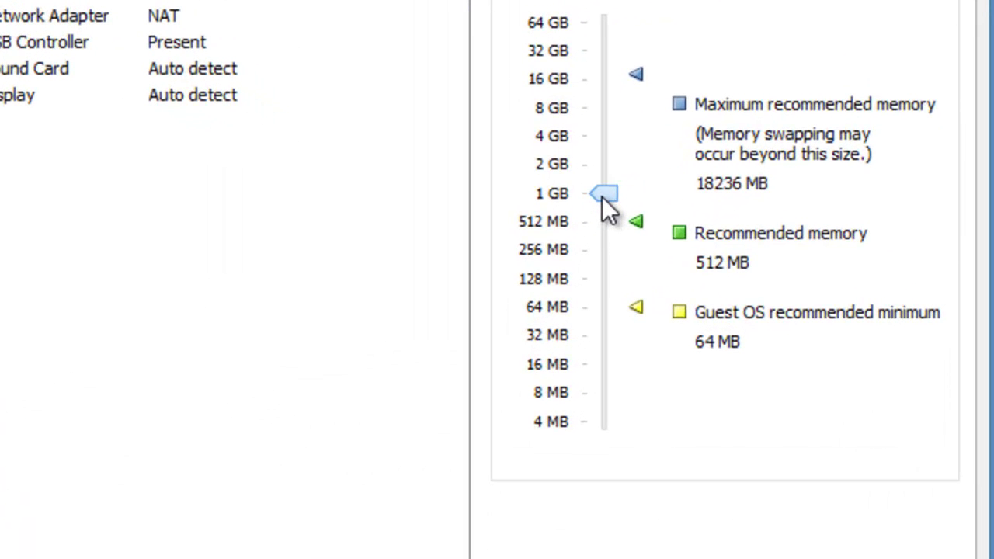
pyautogui.moveTo(606, 206); pyautogui.dragTo(604, 184)
pyautogui.moveTo(598, 142); pyautogui.dragTo(605, 195)
pyautogui.moveTo(602, 196); pyautogui.dragTo(592, 138)
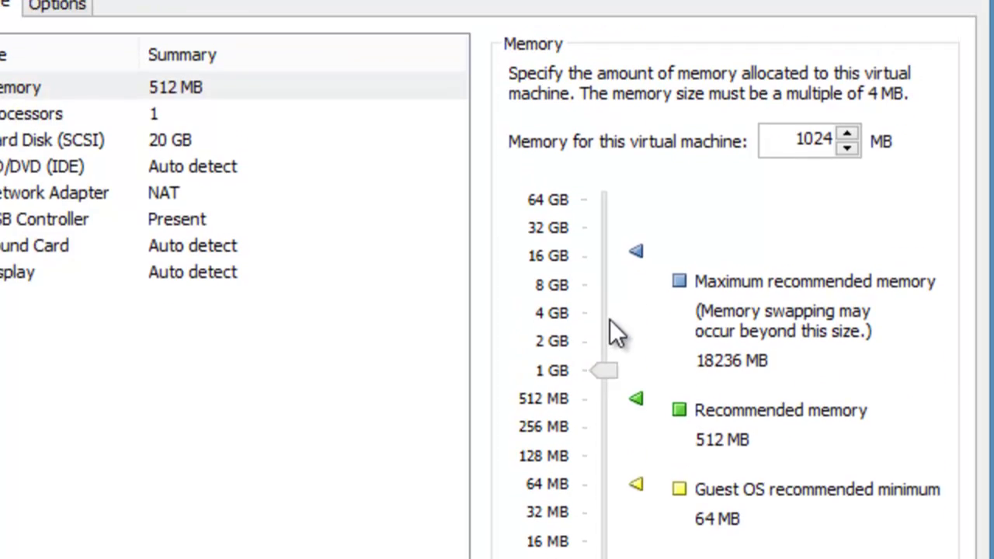
pyautogui.moveTo(600, 382); pyautogui.dragTo(602, 410)
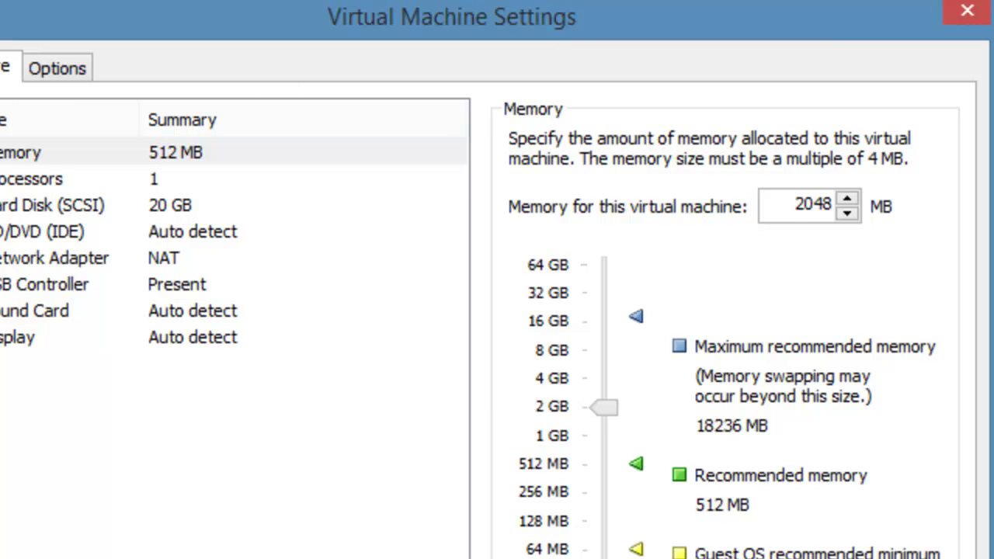
pyautogui.moveTo(614, 406); pyautogui.dragTo(610, 428)
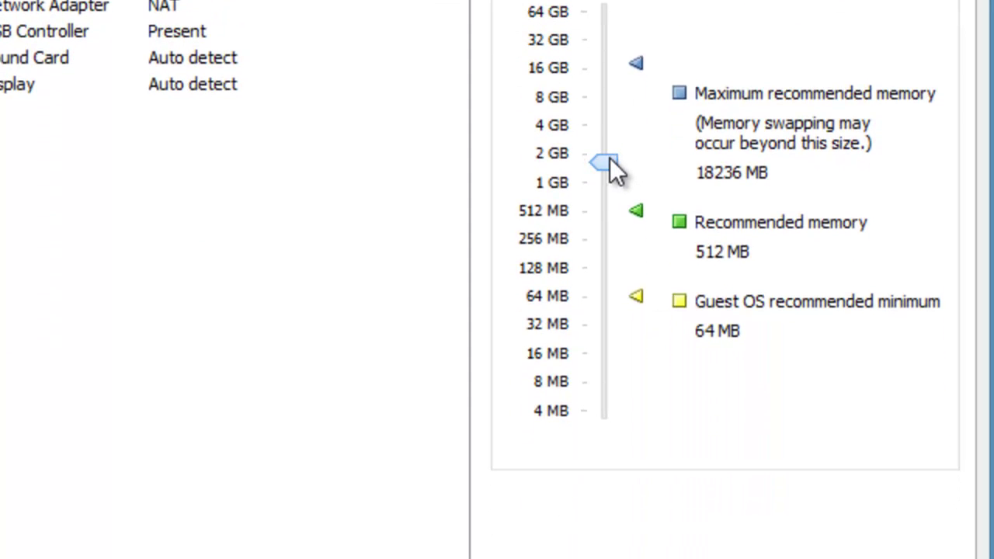
pyautogui.moveTo(609, 177); pyautogui.dragTo(609, 183)
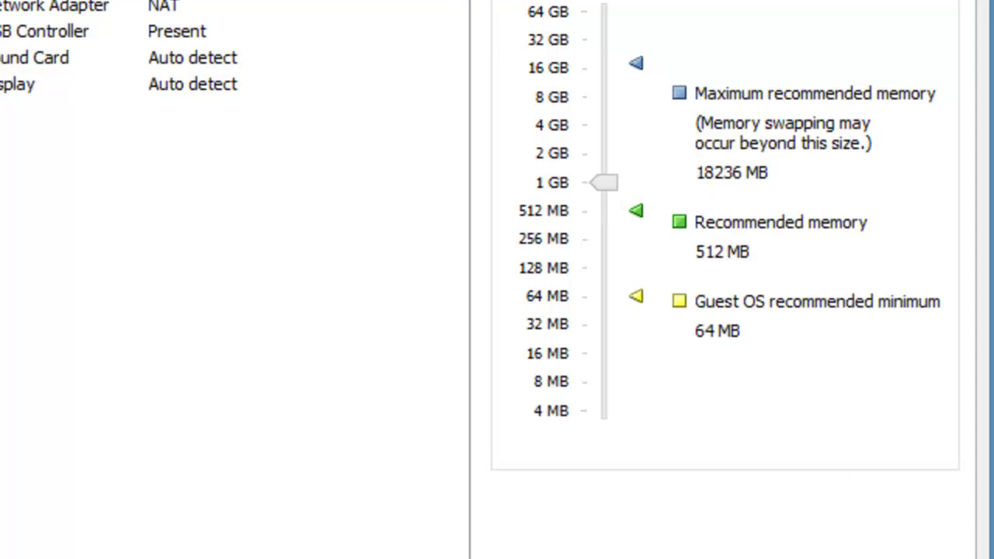
pyautogui.moveTo(604, 188); pyautogui.dragTo(613, 217)
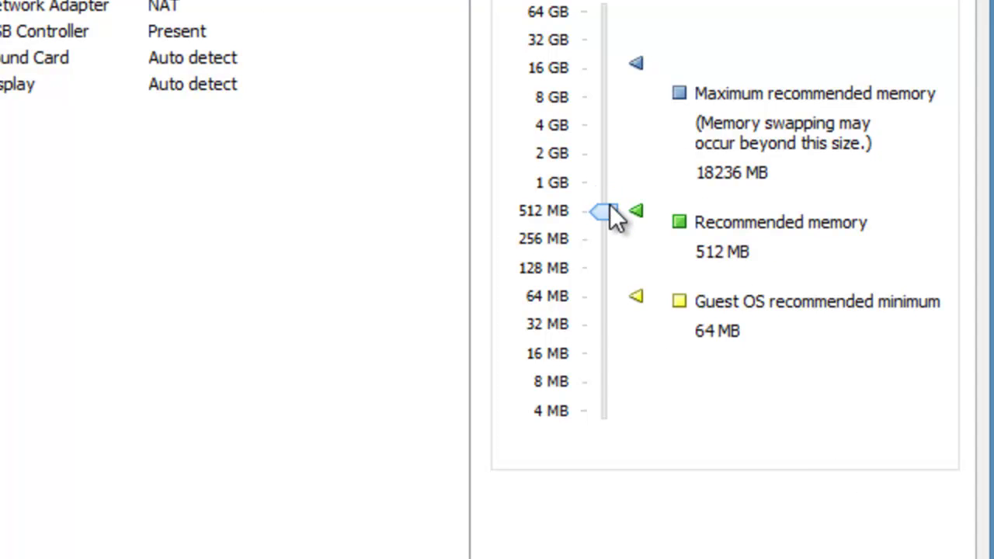
# Display the virtual machine's processor settings and view the choices for the number of processors
pyautogui.click(78, 0)
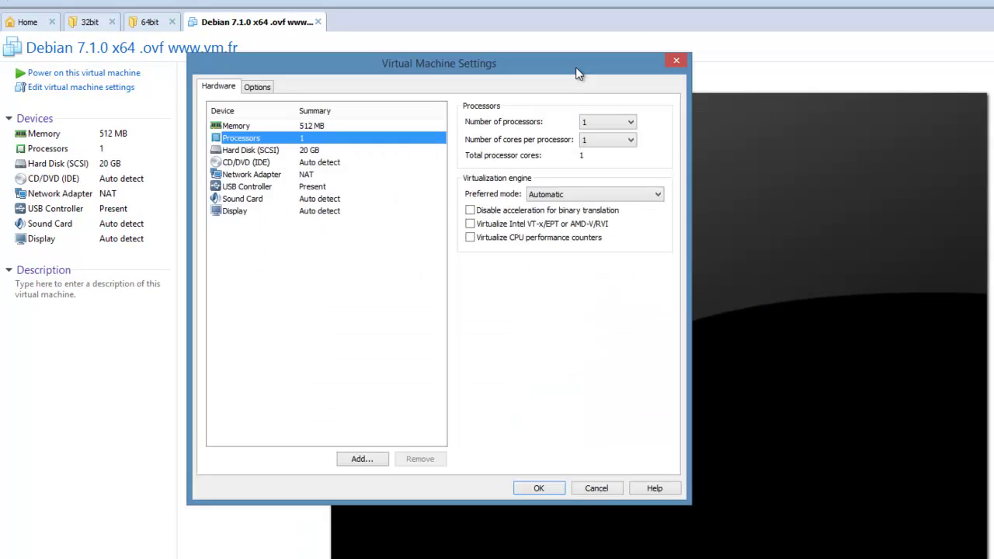
pyautogui.moveTo(578, 72); pyautogui.dragTo(617, 129)
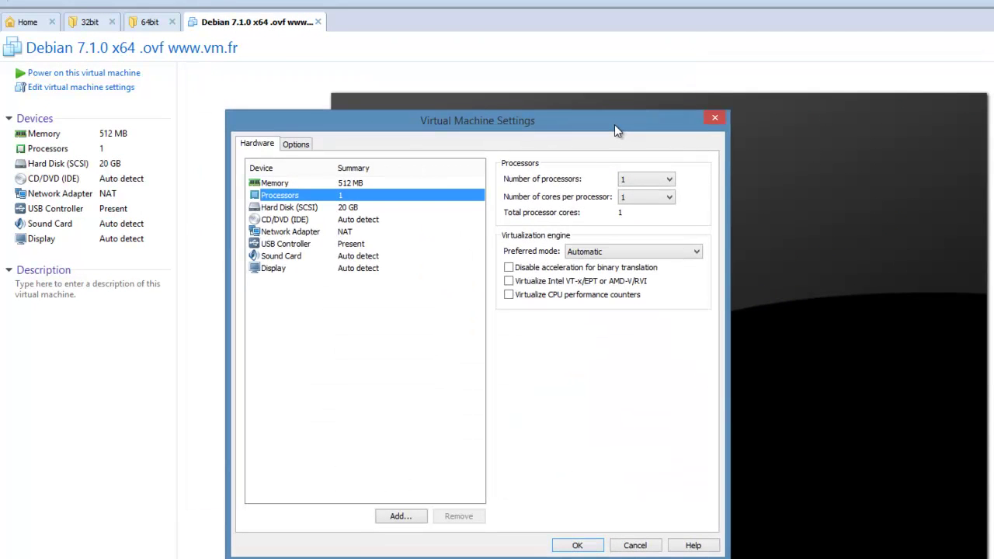
pyautogui.click(651, 180)
pyautogui.click(651, 180)
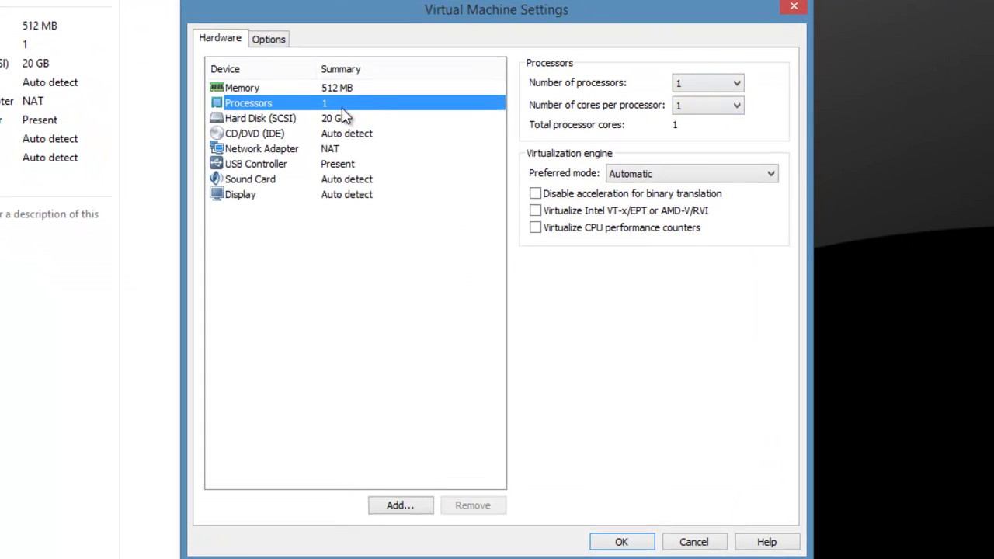
# Display the hard disk settings and walk through adding a SCSI hard disk up to the capacity options, cancelling the wizard
pyautogui.click(341, 118)
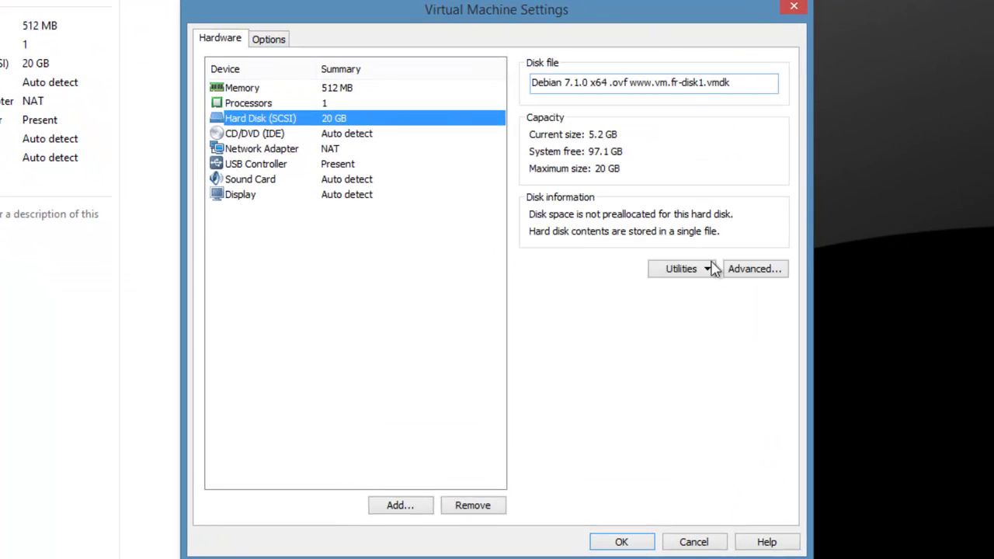
pyautogui.click(396, 506)
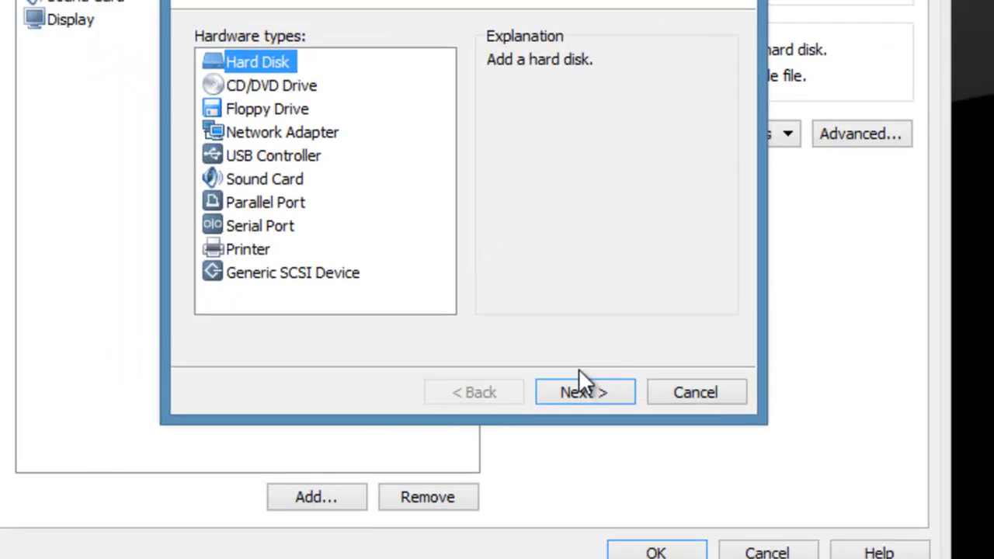
pyautogui.click(575, 434)
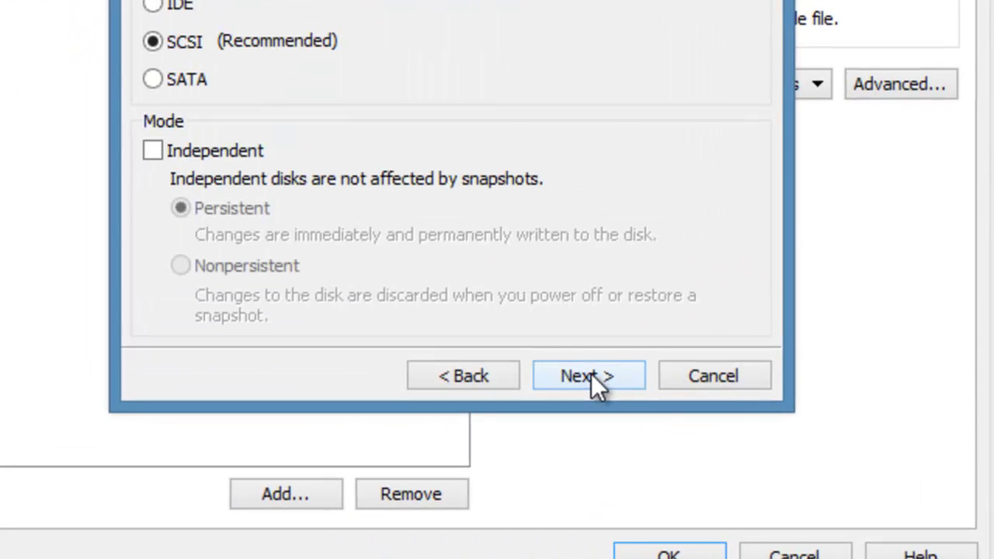
pyautogui.click(575, 433)
pyautogui.click(589, 376)
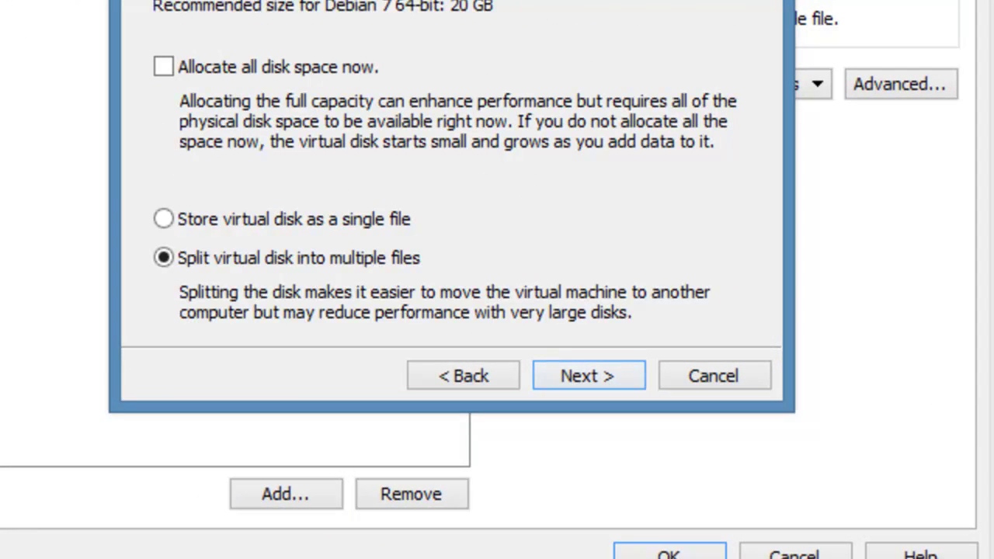
pyautogui.click(680, 377)
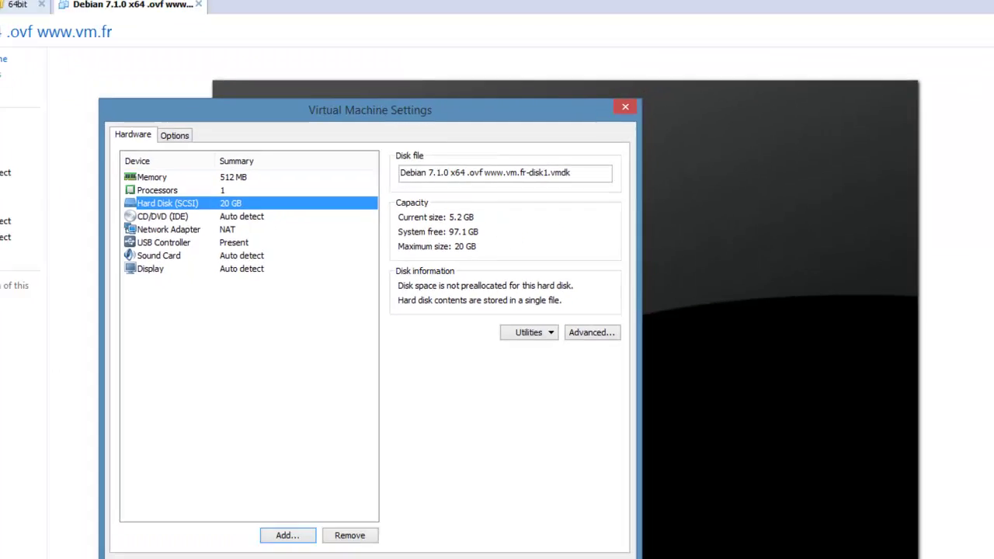
# Look through the virtual machine's CD/DVD, sound card and display settings, and bring up the network adapter settings
pyautogui.moveTo(0, 6); pyautogui.dragTo(420, 11)
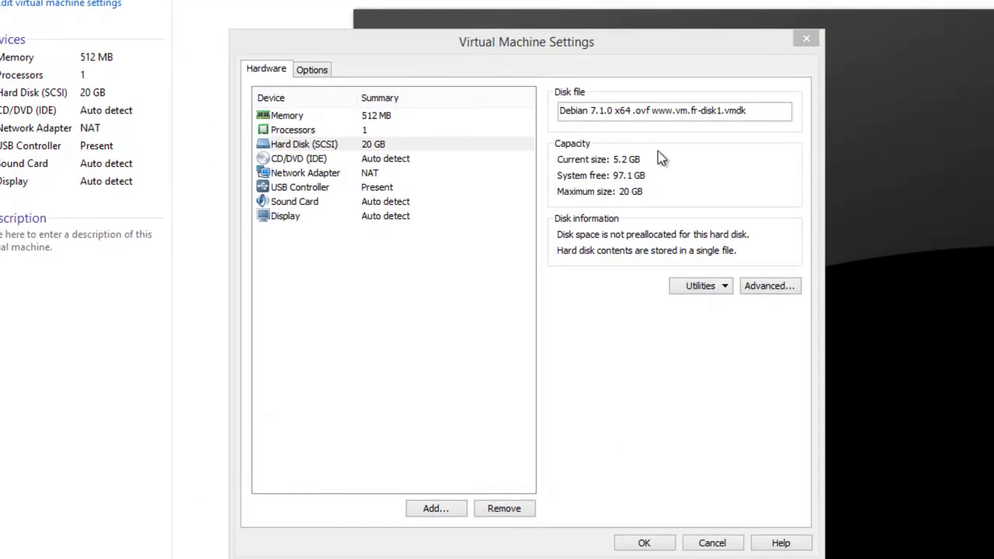
pyautogui.click(633, 159)
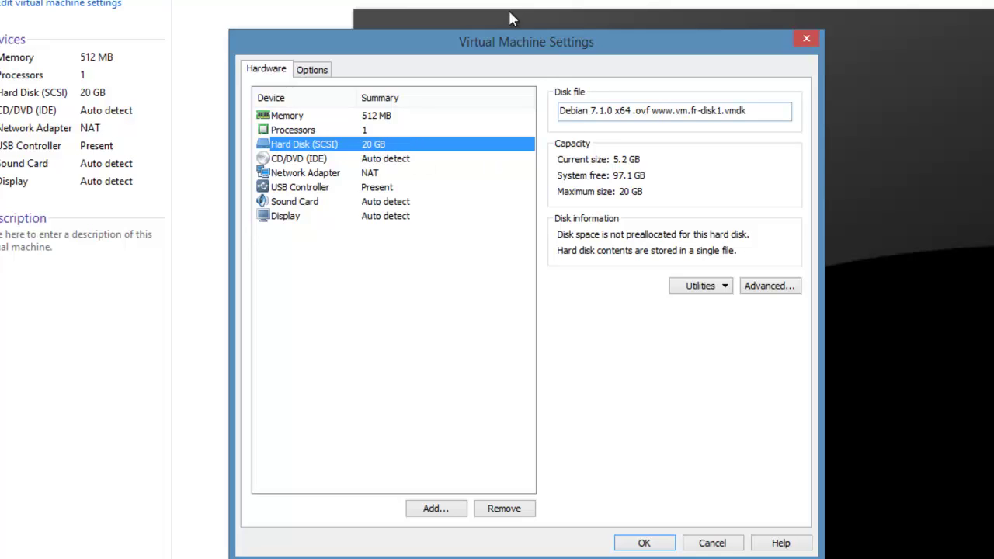
pyautogui.moveTo(506, 49); pyautogui.dragTo(446, 16)
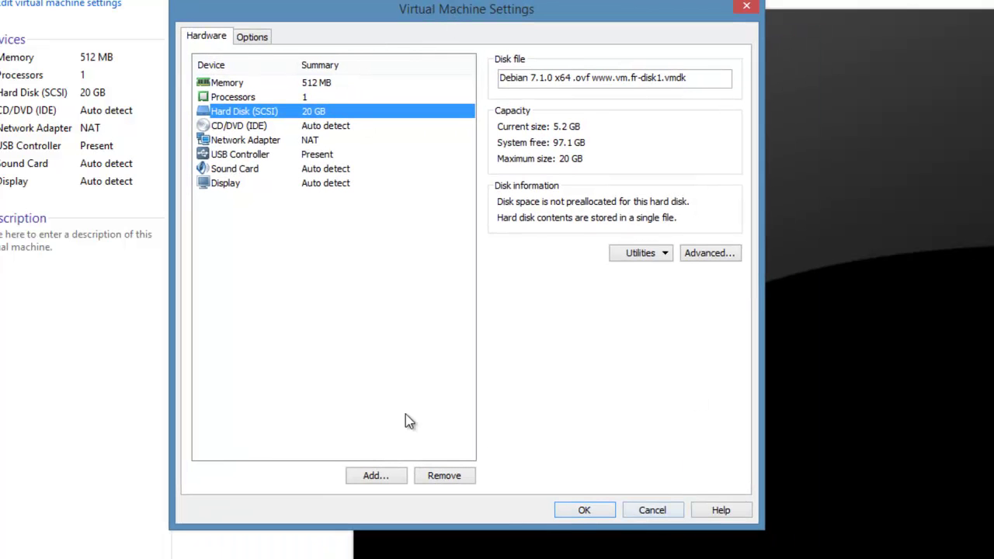
pyautogui.click(297, 128)
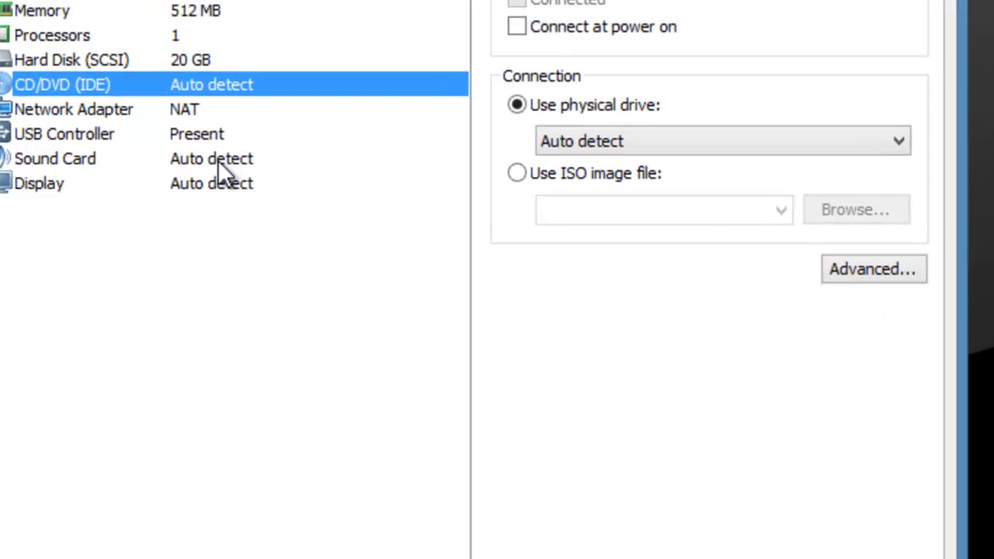
pyautogui.click(330, 168)
pyautogui.click(201, 187)
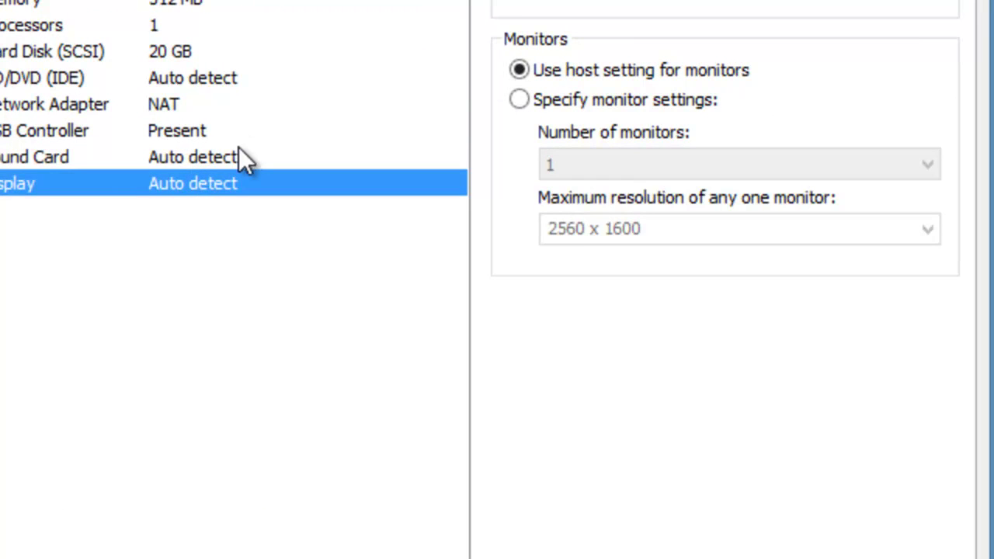
pyautogui.click(155, 107)
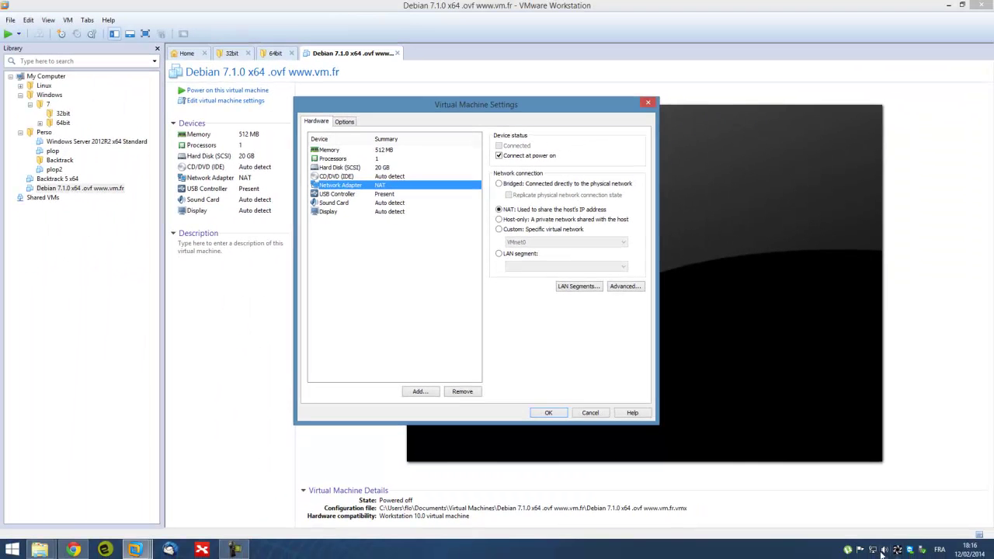
# View the host's network connections from the Network and Sharing Center, highlight VMware Network Adapter VMnet8, and close both windows
pyautogui.rightClick(872, 549)
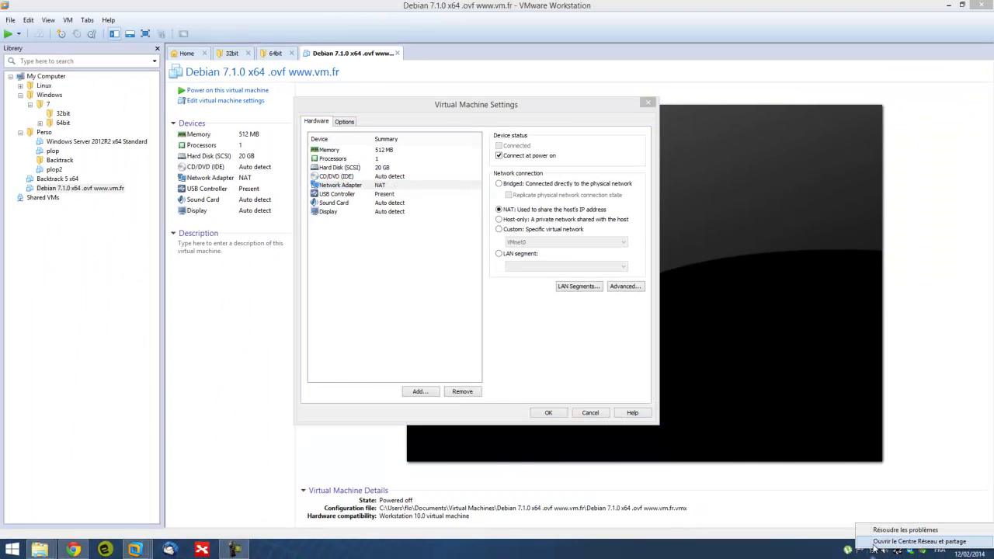
pyautogui.click(919, 542)
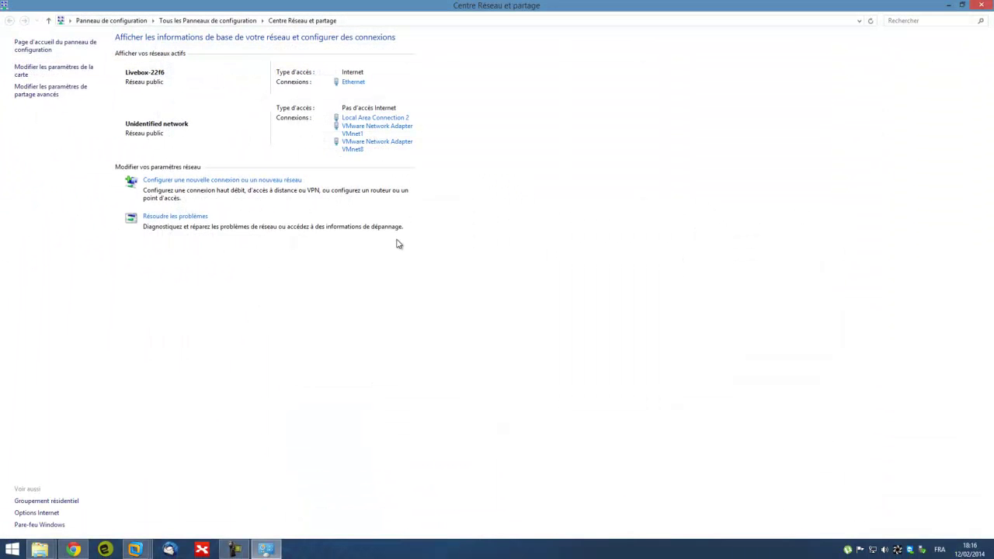
pyautogui.click(31, 73)
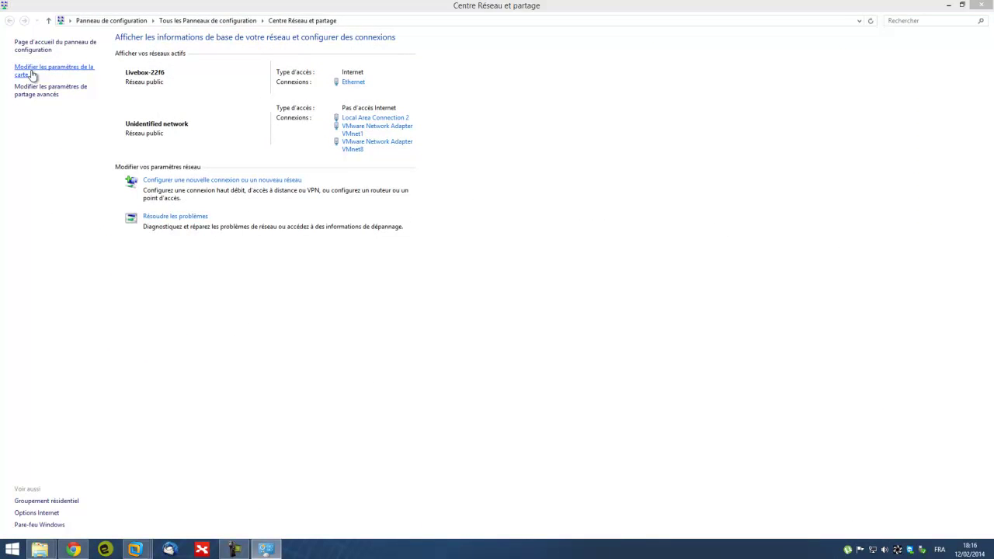
pyautogui.click(594, 74)
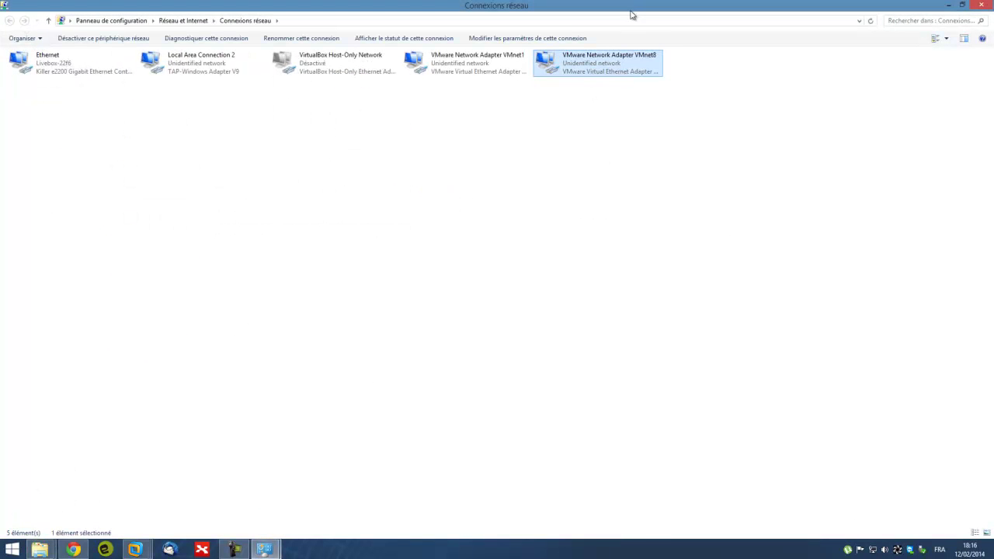
pyautogui.moveTo(632, 12); pyautogui.dragTo(612, 150)
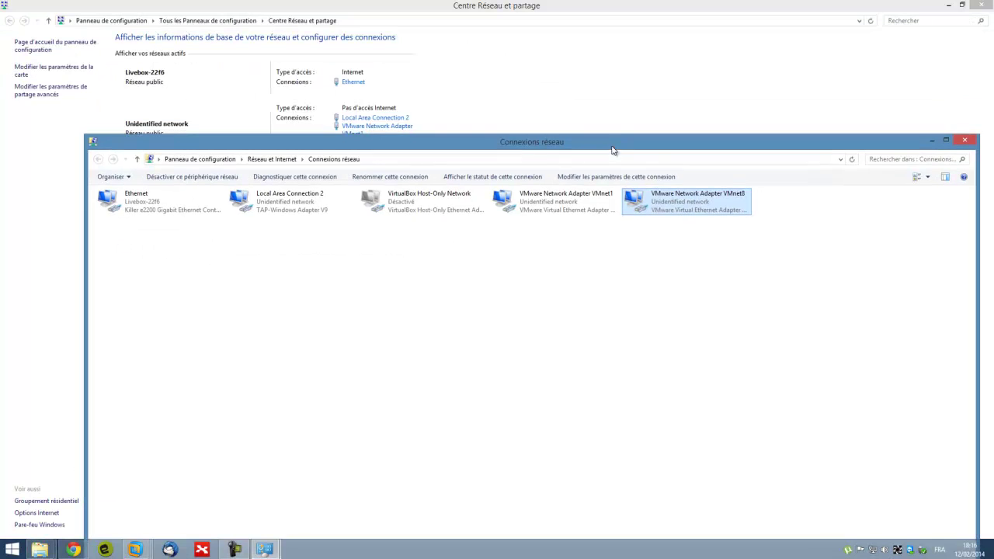
pyautogui.click(976, 140)
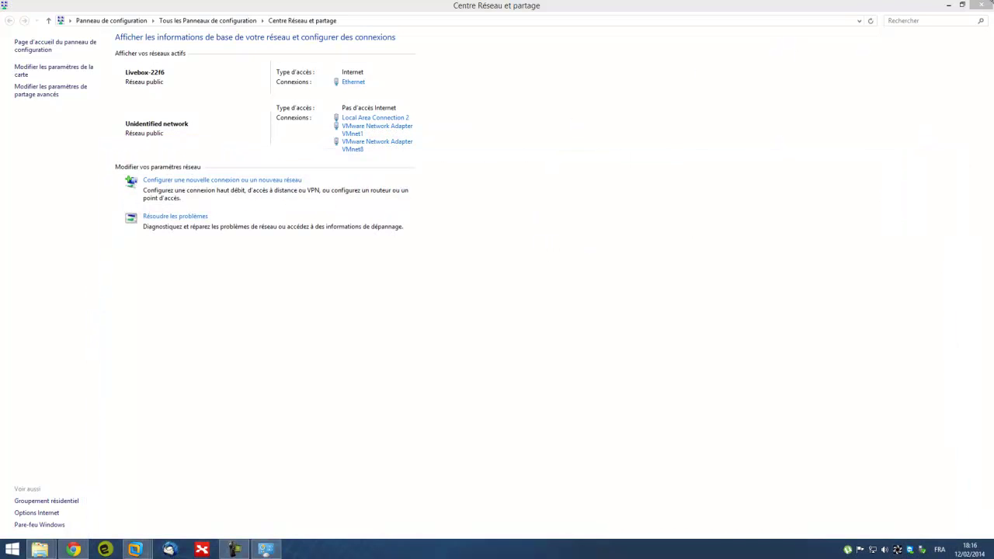
pyautogui.click(981, 4)
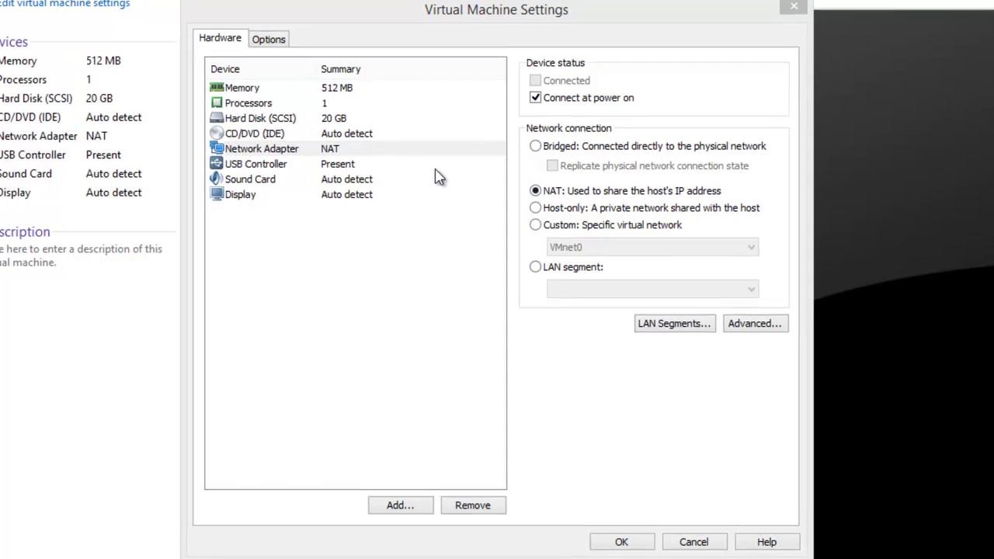
# Review the USB controller and sound card settings and leave the virtual machine settings without making changes
pyautogui.click(351, 168)
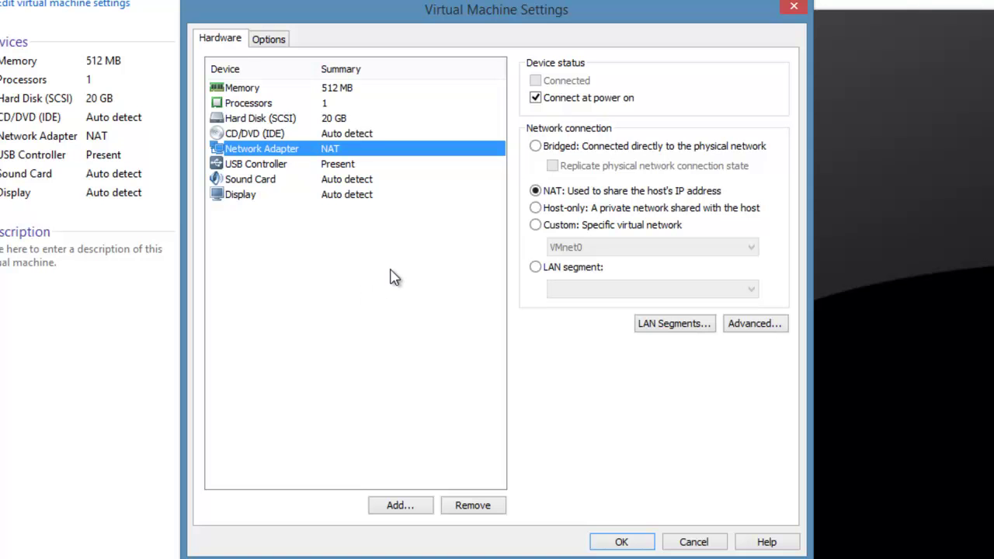
pyautogui.click(368, 164)
pyautogui.click(347, 179)
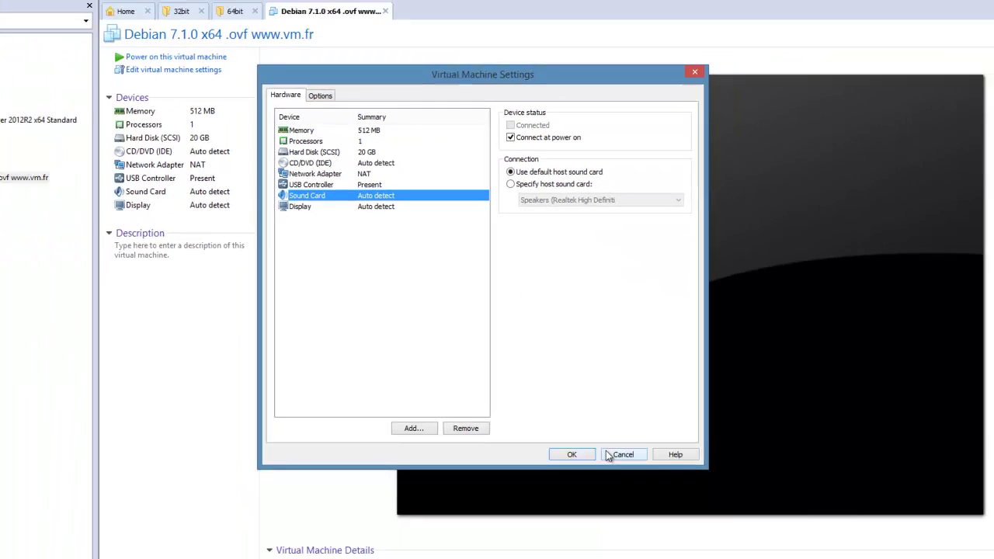
pyautogui.click(649, 471)
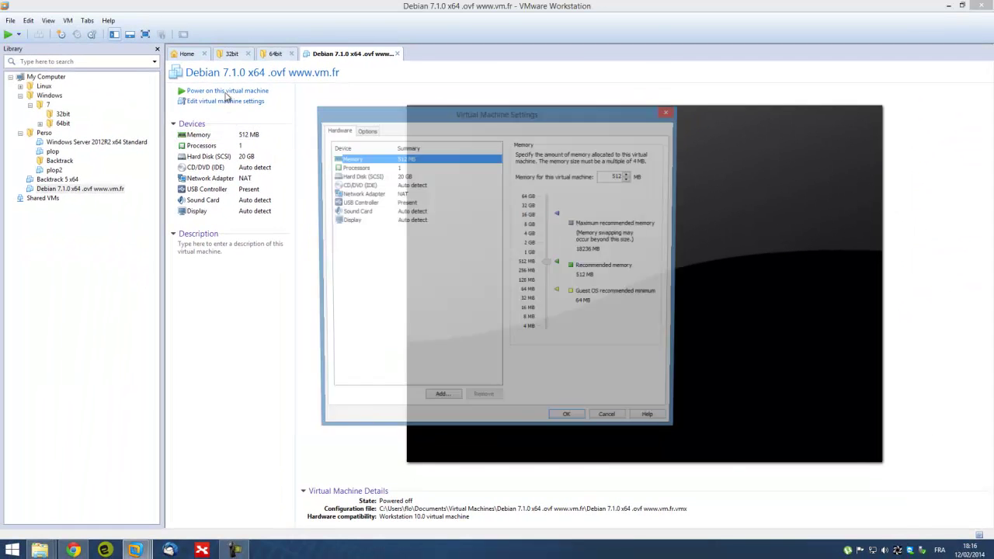
pyautogui.click(671, 115)
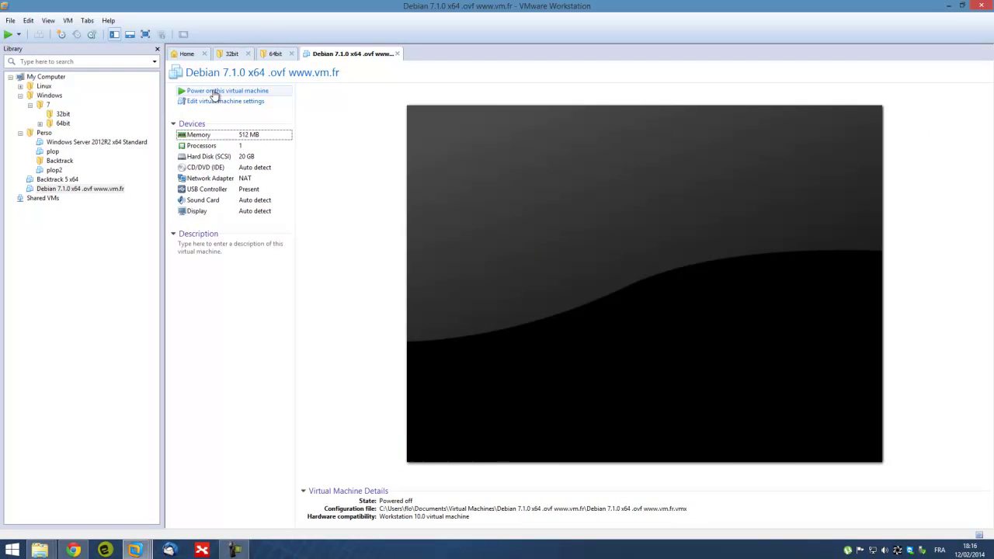
# Power on the Debian 7.1.0 virtual machine, boot it through GRUB and choose the debian account for login
pyautogui.click(214, 91)
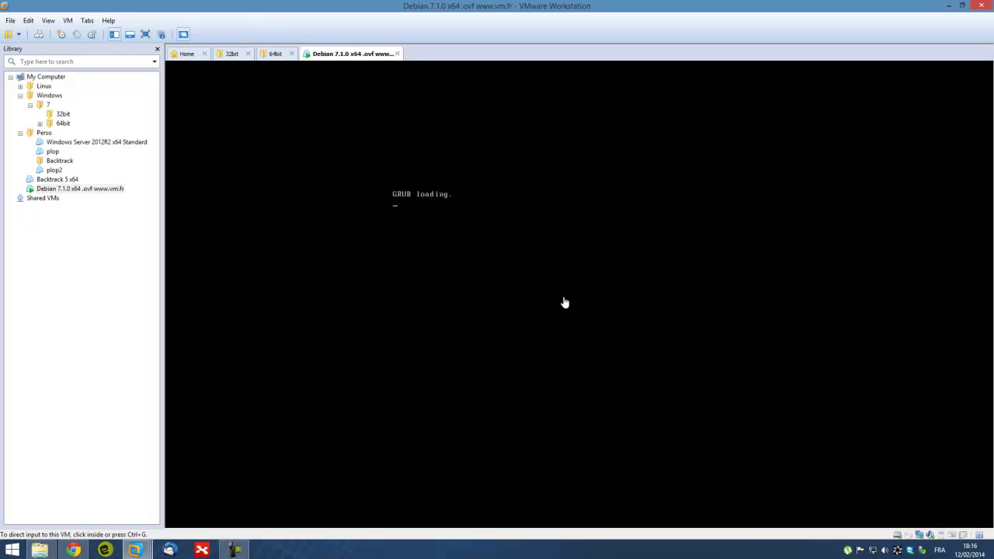
pyautogui.click(542, 285)
pyautogui.press('Return')
pyautogui.click(573, 310)
pyautogui.press('Tab')
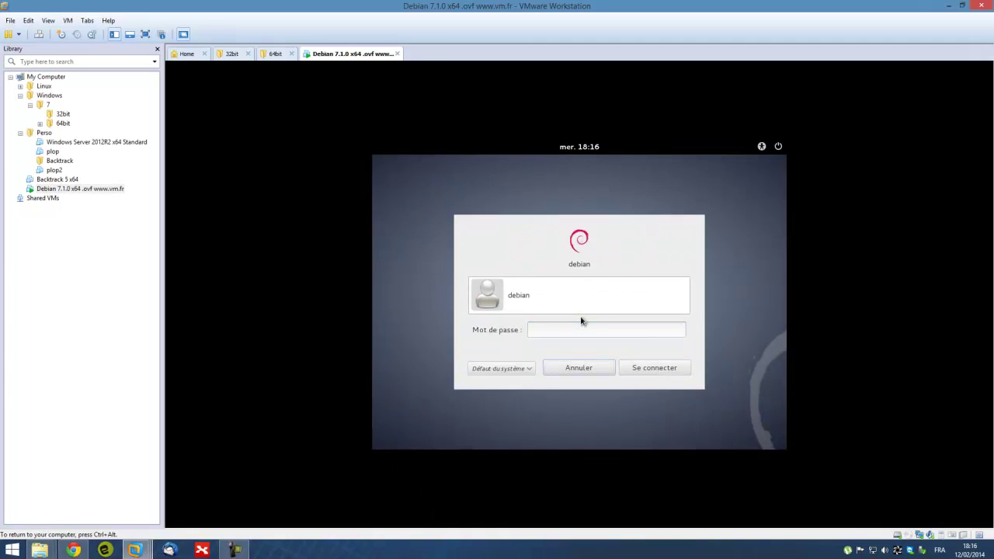
# Log in to the Debian guest as the debian user with the account password
pyautogui.click(575, 328)
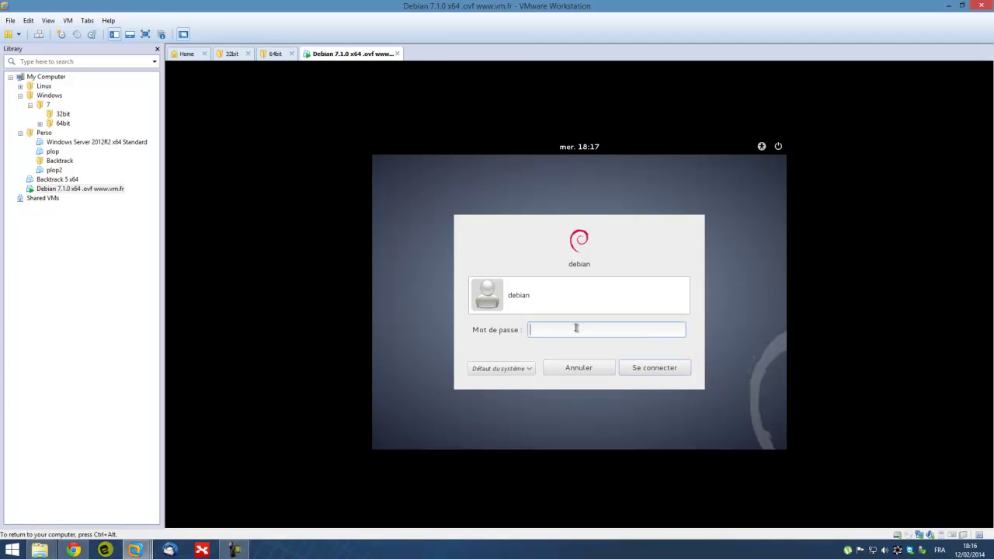
pyautogui.press('Return')
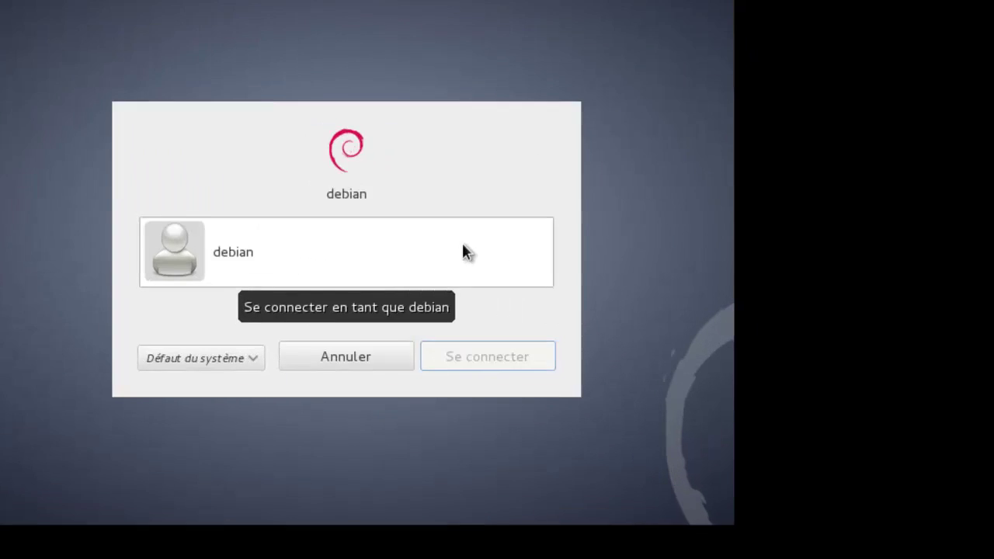
pyautogui.click(642, 305)
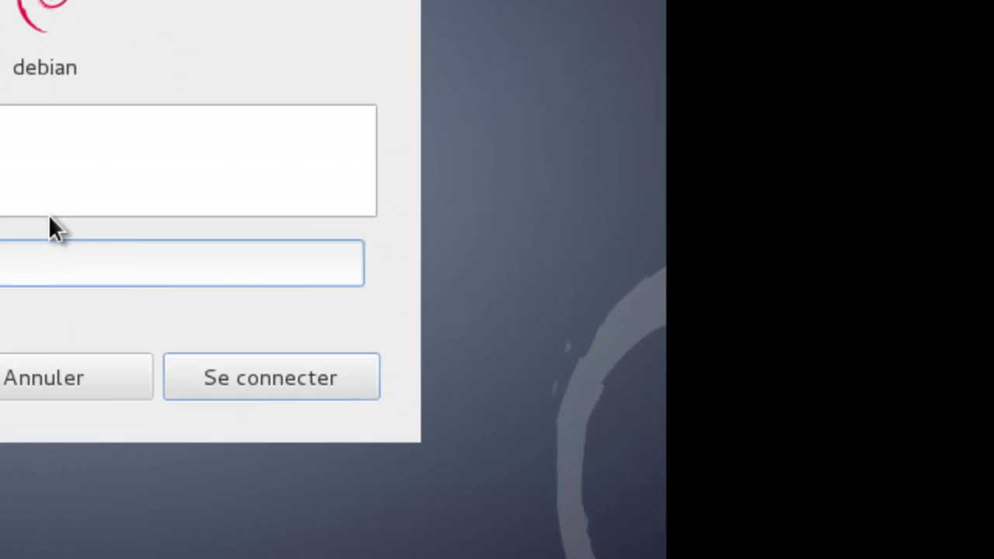
pyautogui.press('Return')
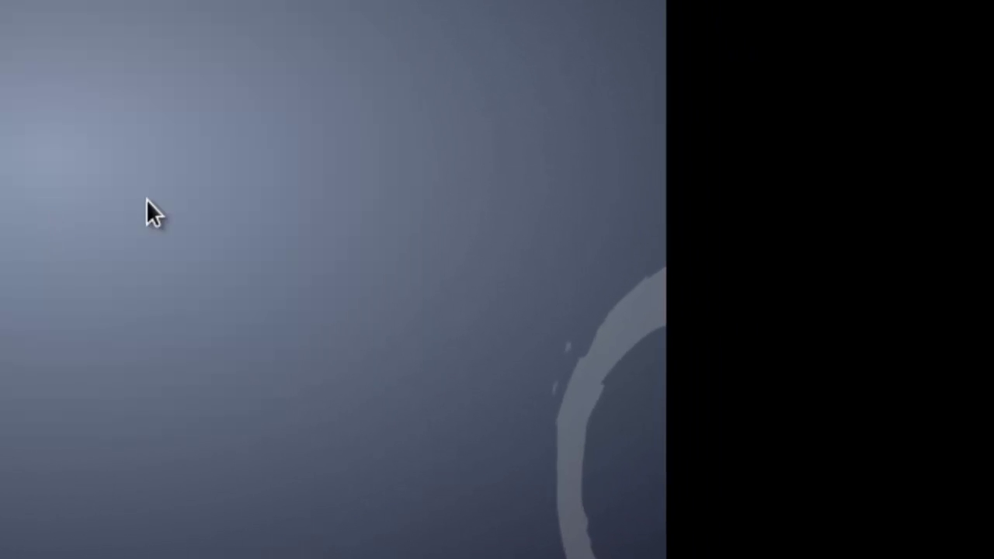